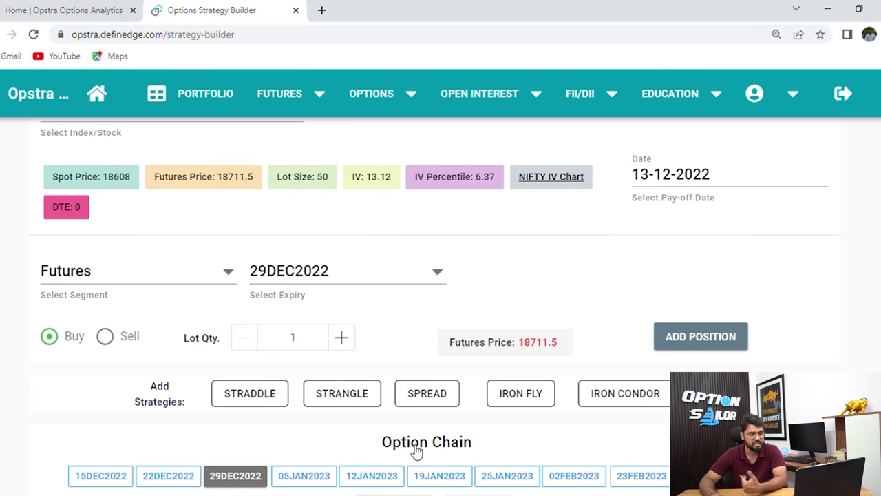
Choose the 25JAN2023 expiry and add a one-lot NIFTY futures buy position at 18817
{"action": "scroll", "coordinate": [416, 451], "scroll_direction": "down", "scroll_amount": 1}
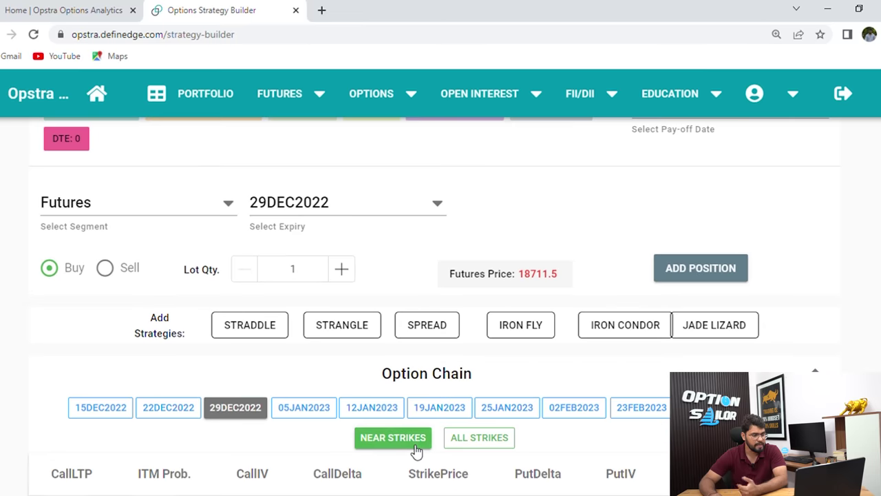
{"action": "left_click", "coordinate": [504, 412]}
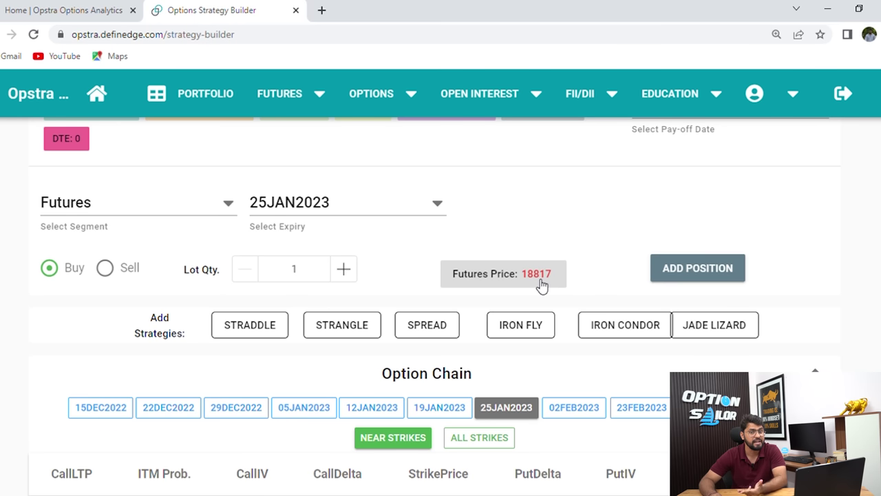
{"action": "scroll", "coordinate": [541, 286], "scroll_direction": "up", "scroll_amount": 1}
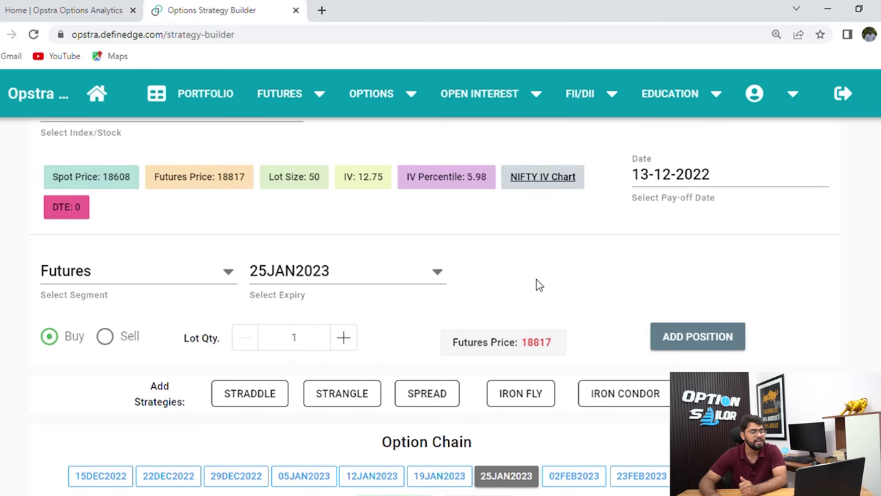
{"action": "scroll", "coordinate": [536, 279], "scroll_direction": "down", "scroll_amount": 1}
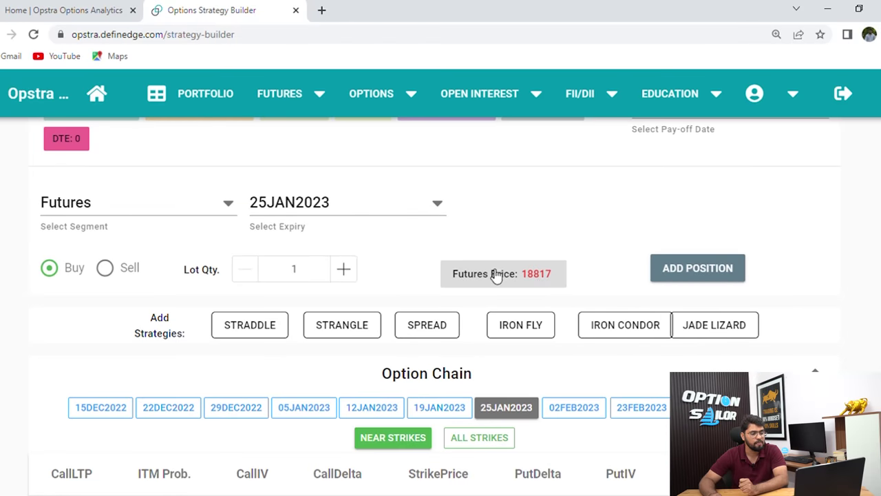
{"action": "left_click", "coordinate": [697, 272]}
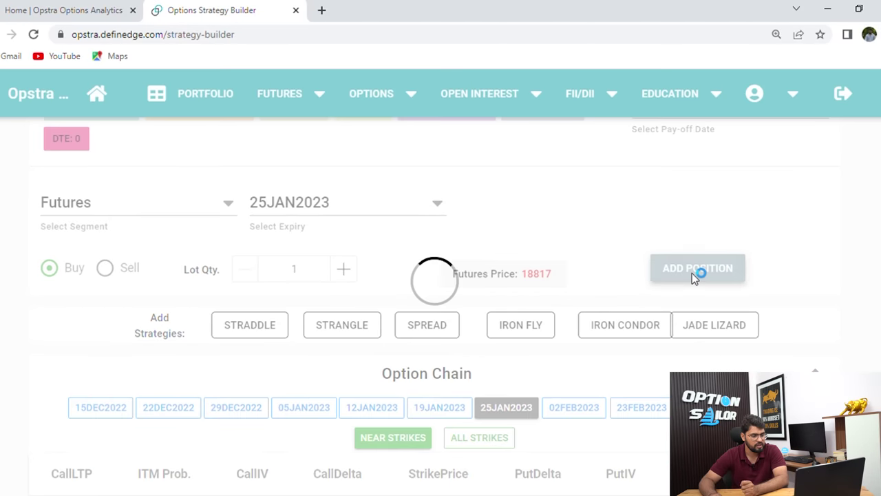
Review the long futures position's payoff chart and compare put and call premiums across strikes in the 25JAN2023 option chain
{"action": "scroll", "coordinate": [468, 322], "scroll_direction": "down", "scroll_amount": 15}
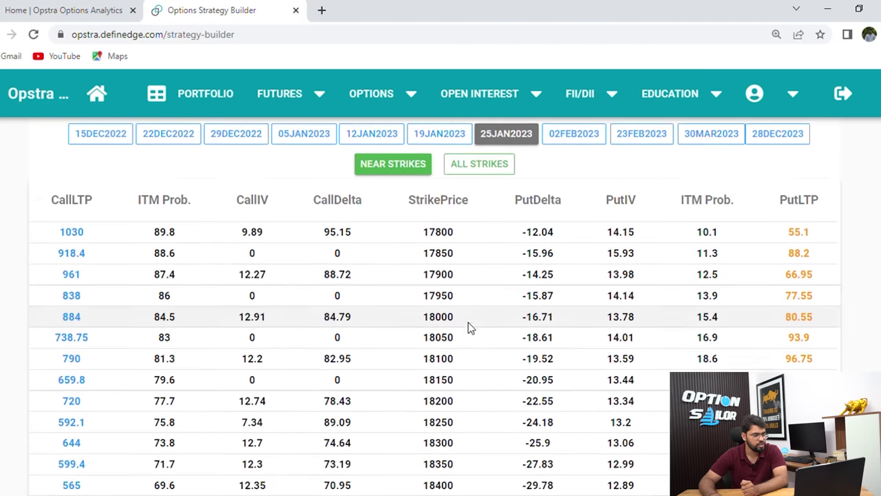
{"action": "scroll", "coordinate": [464, 325], "scroll_direction": "down", "scroll_amount": 5}
{"action": "scroll", "coordinate": [464, 325], "scroll_direction": "up", "scroll_amount": 1}
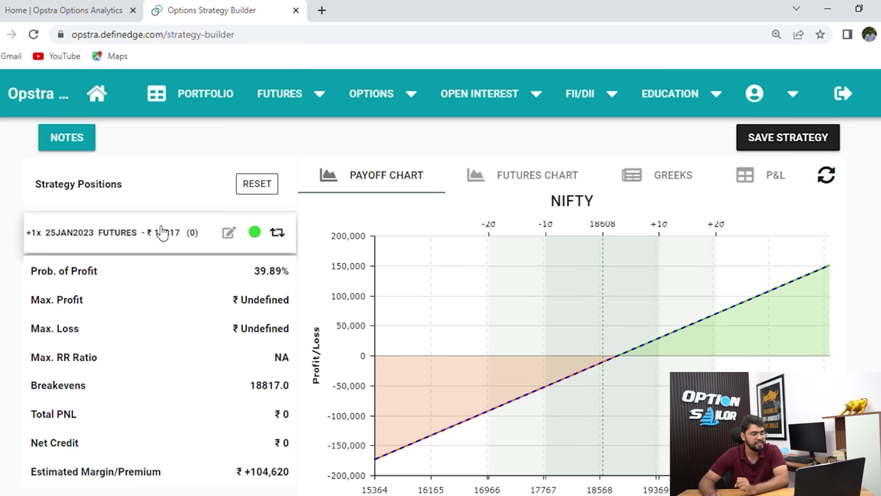
{"action": "scroll", "coordinate": [464, 354], "scroll_direction": "up", "scroll_amount": 9}
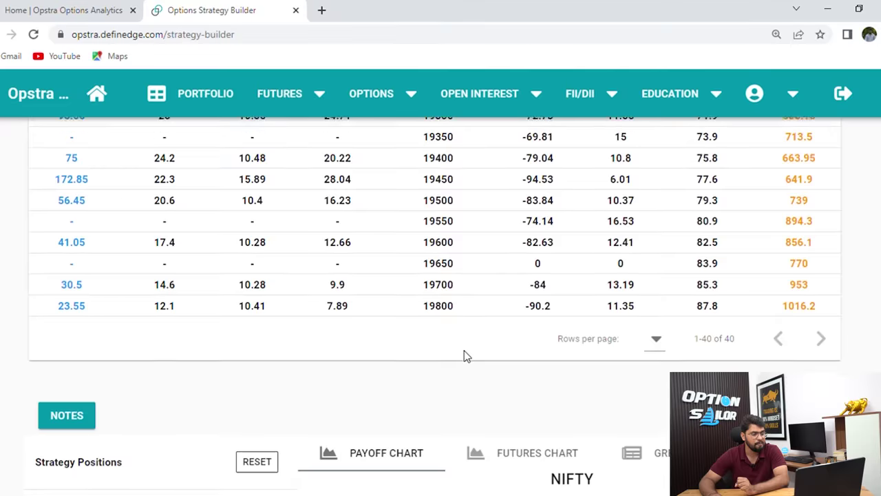
{"action": "scroll", "coordinate": [464, 353], "scroll_direction": "up", "scroll_amount": 3}
{"action": "scroll", "coordinate": [464, 353], "scroll_direction": "down", "scroll_amount": 3}
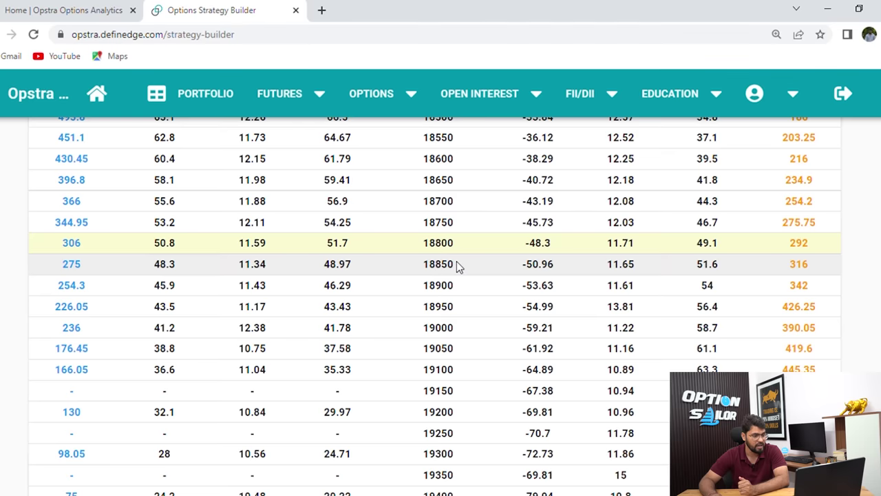
{"action": "scroll", "coordinate": [459, 267], "scroll_direction": "up", "scroll_amount": 1}
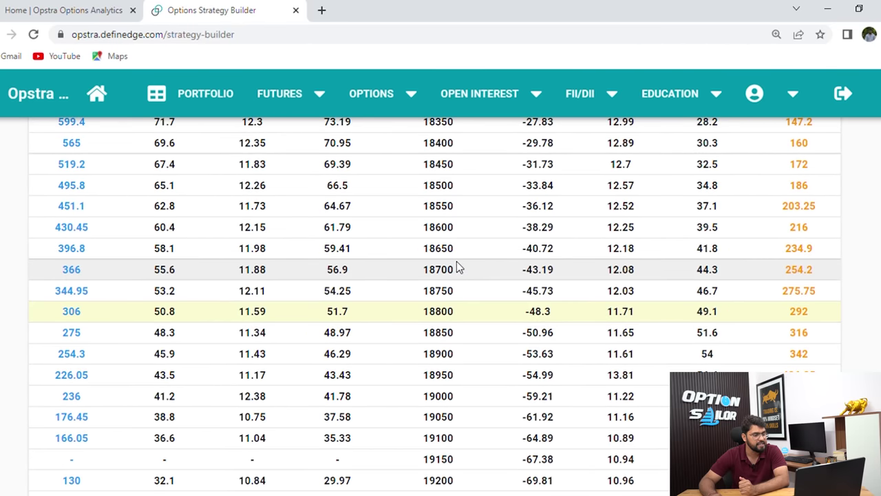
{"action": "scroll", "coordinate": [450, 313], "scroll_direction": "down", "scroll_amount": 1}
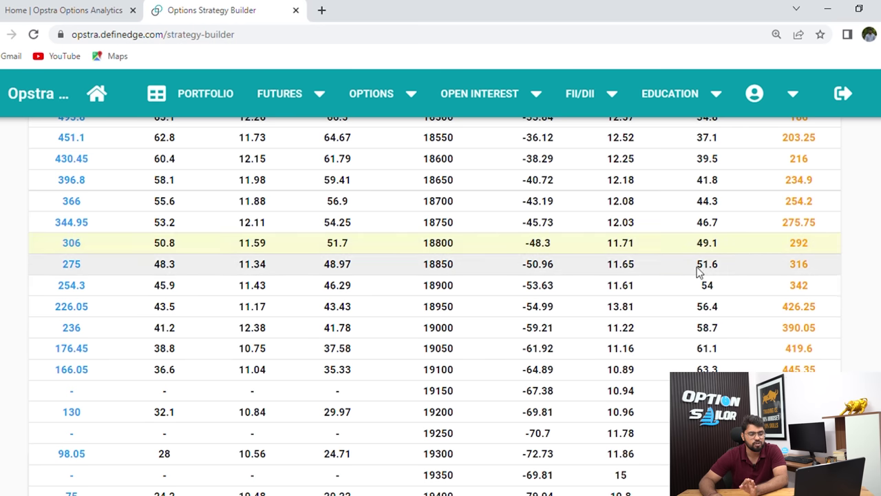
{"action": "mouse_move", "coordinate": [789, 253]}
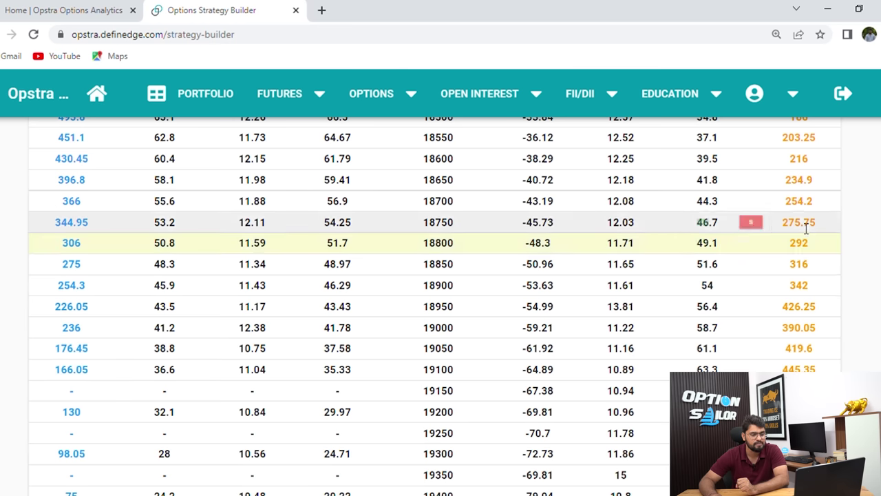
{"action": "scroll", "coordinate": [803, 227], "scroll_direction": "up", "scroll_amount": 2}
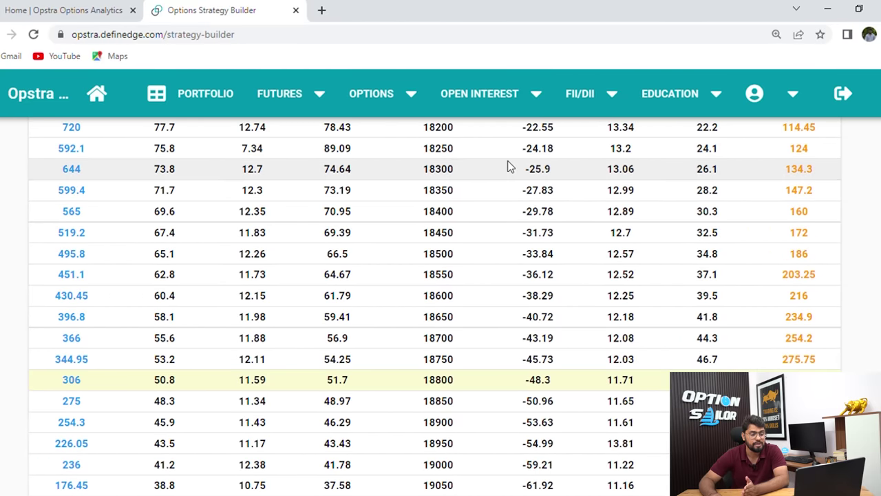
{"action": "mouse_move", "coordinate": [799, 146]}
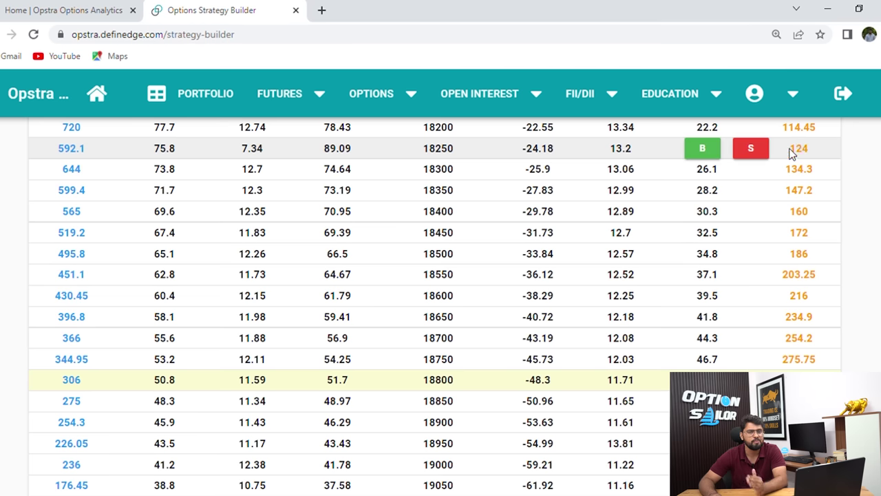
{"action": "scroll", "coordinate": [790, 154], "scroll_direction": "down", "scroll_amount": 1}
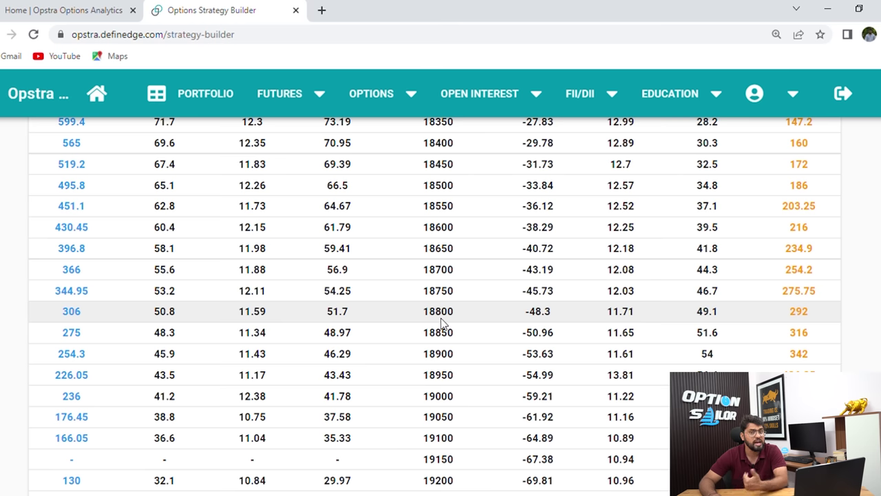
{"action": "scroll", "coordinate": [448, 289], "scroll_direction": "down", "scroll_amount": 2}
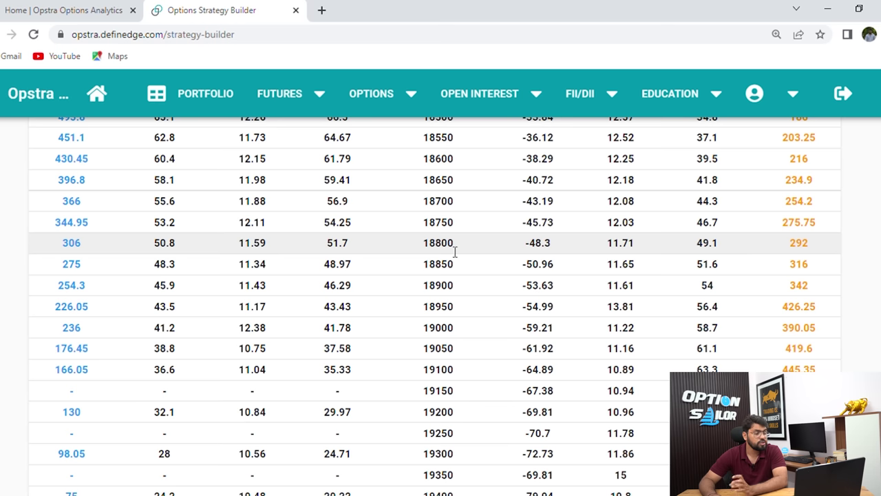
{"action": "scroll", "coordinate": [454, 252], "scroll_direction": "down", "scroll_amount": 1}
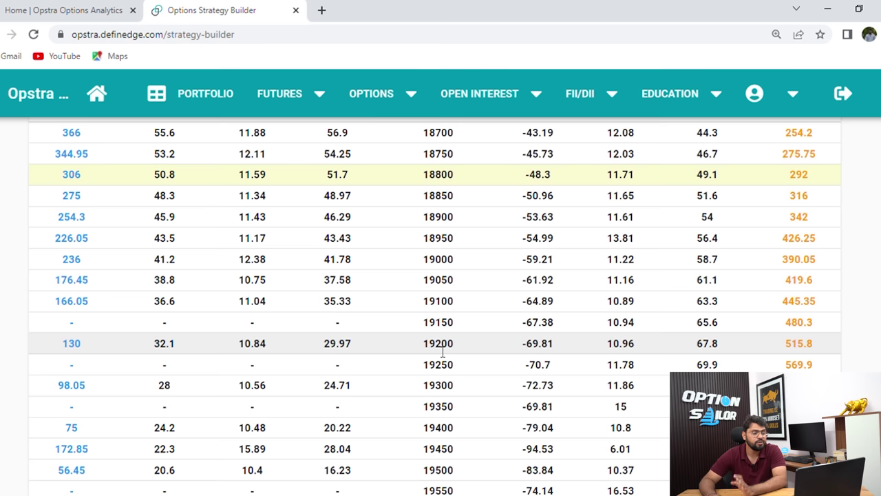
Add a sell position of two lots in the NIFTY 25JAN2023 19200 call at 130
{"action": "mouse_move", "coordinate": [74, 352]}
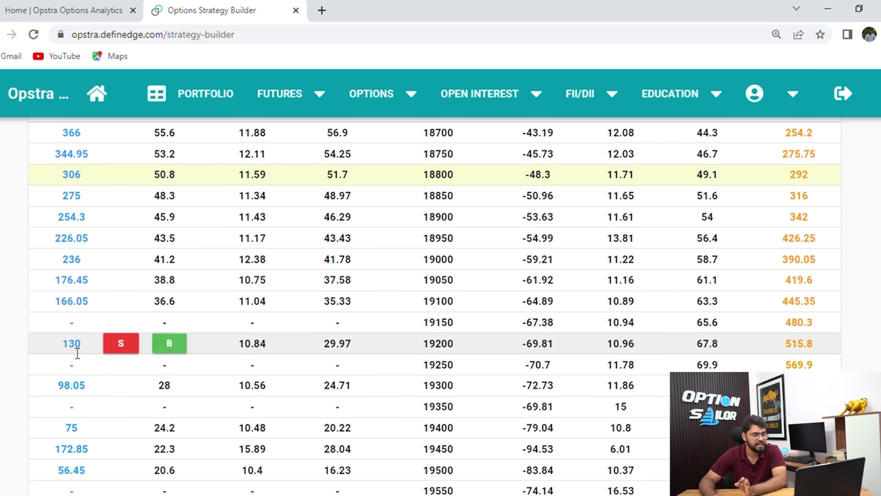
{"action": "left_click", "coordinate": [127, 347]}
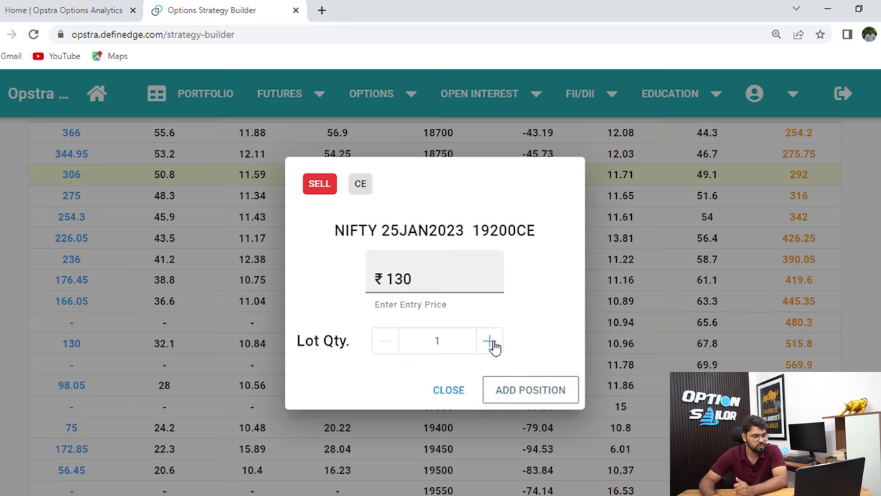
{"action": "left_click", "coordinate": [496, 342]}
{"action": "left_click", "coordinate": [528, 393]}
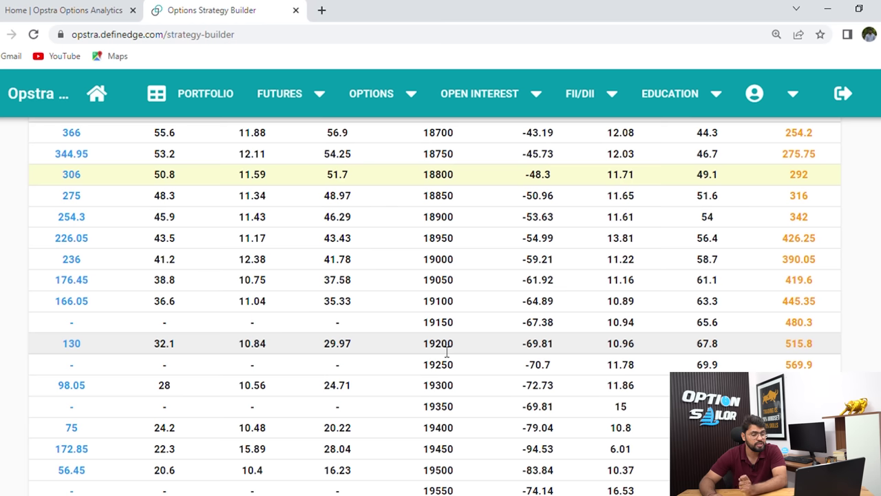
Examine the option chain around the sold 19200 call and the combined payoff chart, breakevens and margin of the two positions
{"action": "mouse_move", "coordinate": [78, 353]}
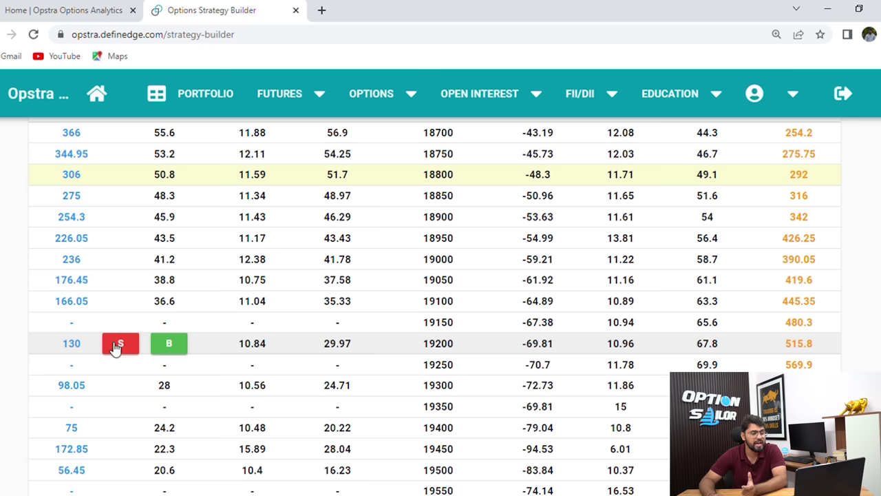
{"action": "scroll", "coordinate": [286, 327], "scroll_direction": "up", "scroll_amount": 1}
{"action": "scroll", "coordinate": [289, 325], "scroll_direction": "up", "scroll_amount": 1}
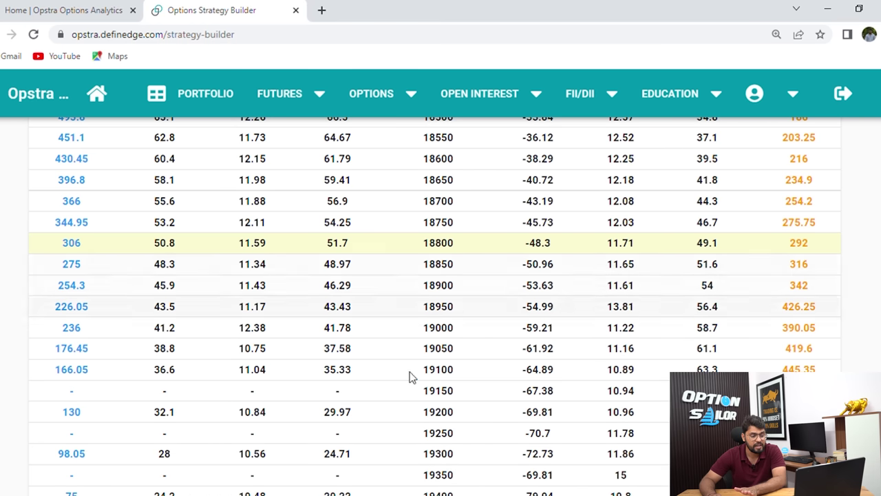
{"action": "scroll", "coordinate": [454, 441], "scroll_direction": "down", "scroll_amount": 1}
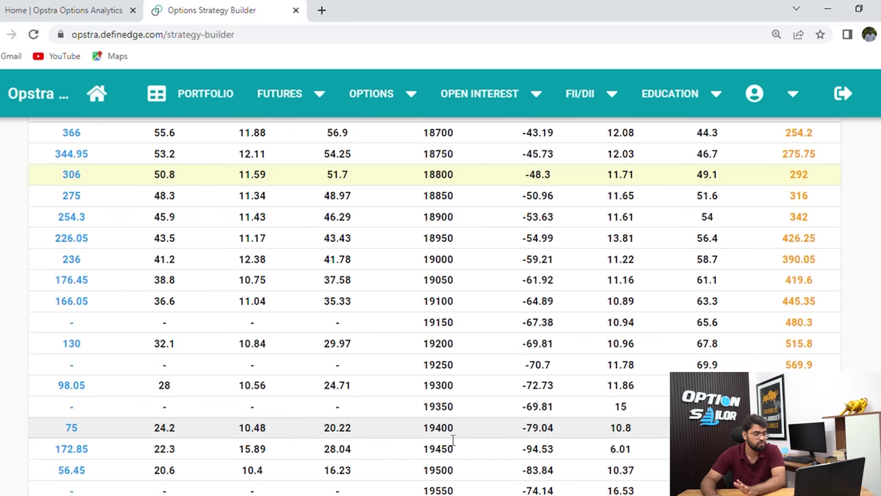
{"action": "scroll", "coordinate": [465, 334], "scroll_direction": "up", "scroll_amount": 3}
{"action": "scroll", "coordinate": [462, 336], "scroll_direction": "down", "scroll_amount": 3}
{"action": "scroll", "coordinate": [462, 333], "scroll_direction": "down", "scroll_amount": 9}
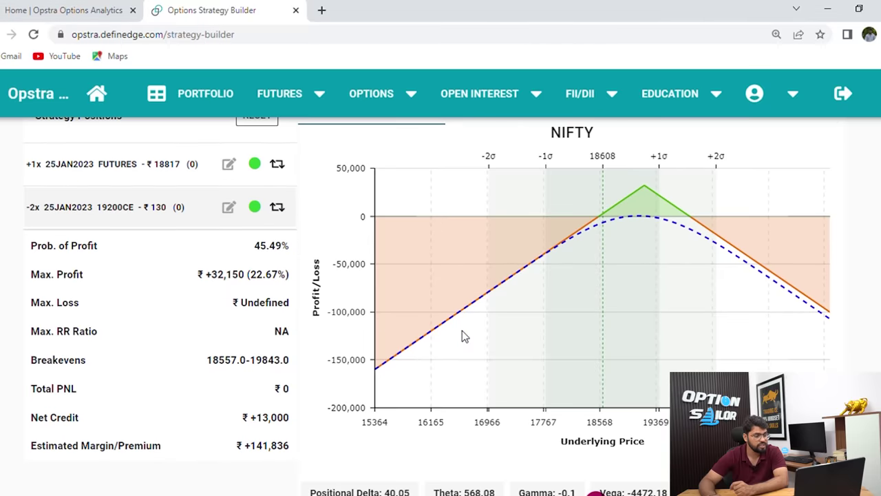
{"action": "scroll", "coordinate": [461, 333], "scroll_direction": "up", "scroll_amount": 1}
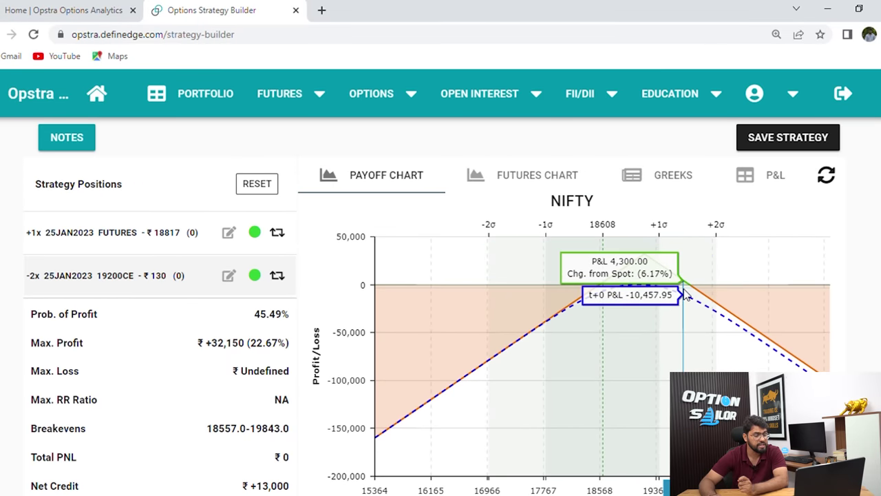
{"action": "scroll", "coordinate": [395, 368], "scroll_direction": "down", "scroll_amount": 1}
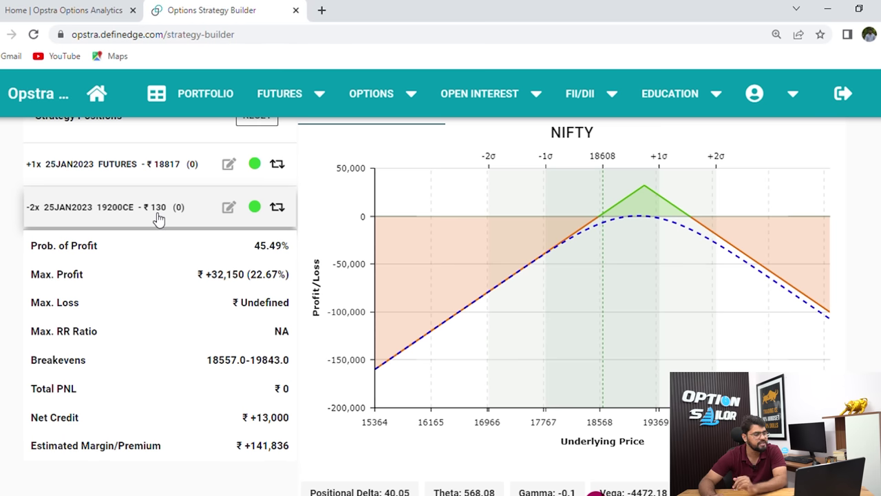
Add a buy position of one lot in the NIFTY 25JAN2023 18400 put at 160
{"action": "scroll", "coordinate": [158, 218], "scroll_direction": "up", "scroll_amount": 10}
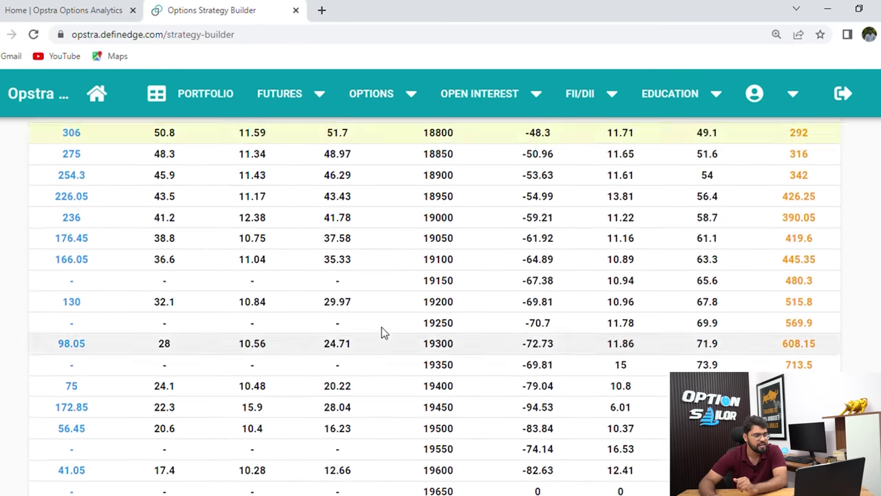
{"action": "scroll", "coordinate": [381, 330], "scroll_direction": "up", "scroll_amount": 5}
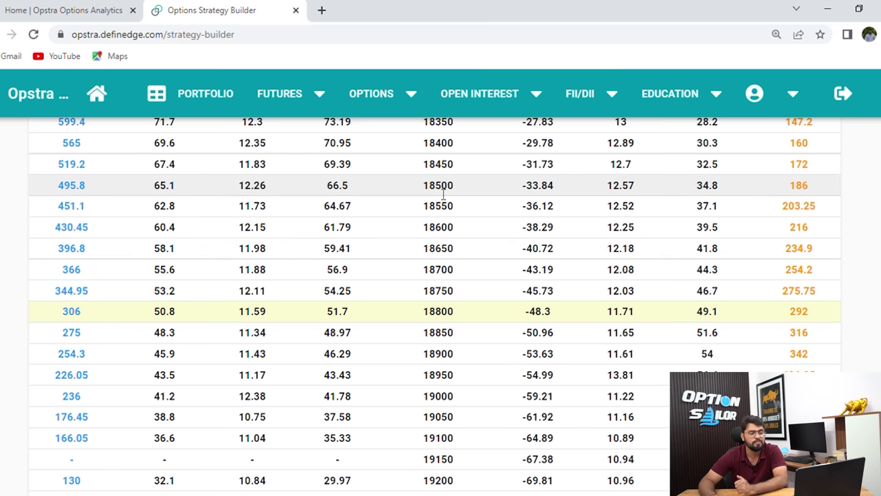
{"action": "mouse_move", "coordinate": [812, 195]}
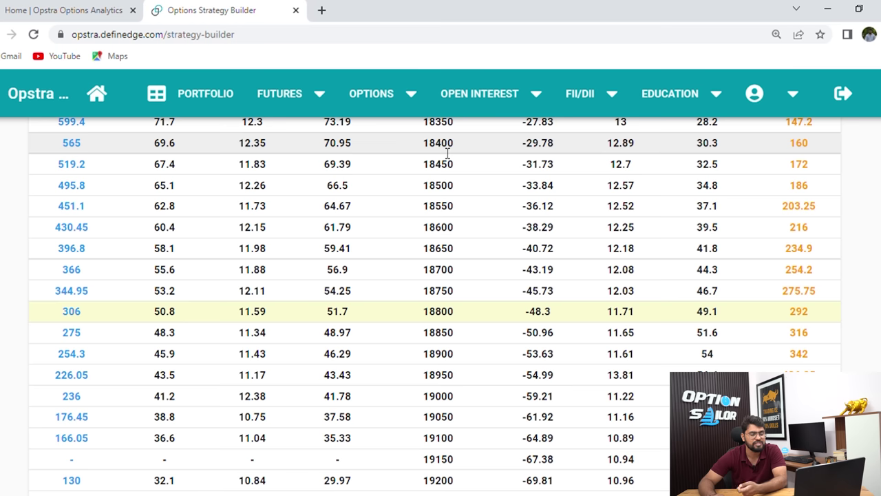
{"action": "mouse_move", "coordinate": [794, 145]}
{"action": "left_click", "coordinate": [706, 144]}
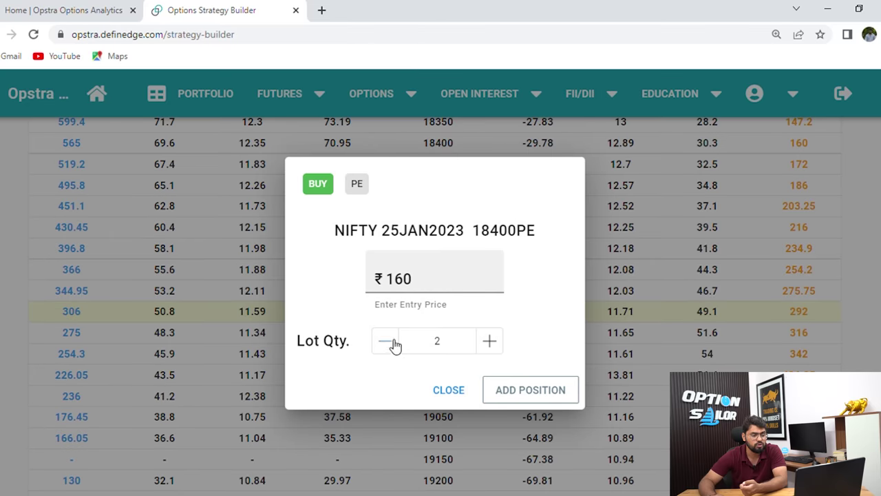
{"action": "left_click", "coordinate": [386, 340]}
{"action": "left_click", "coordinate": [534, 396]}
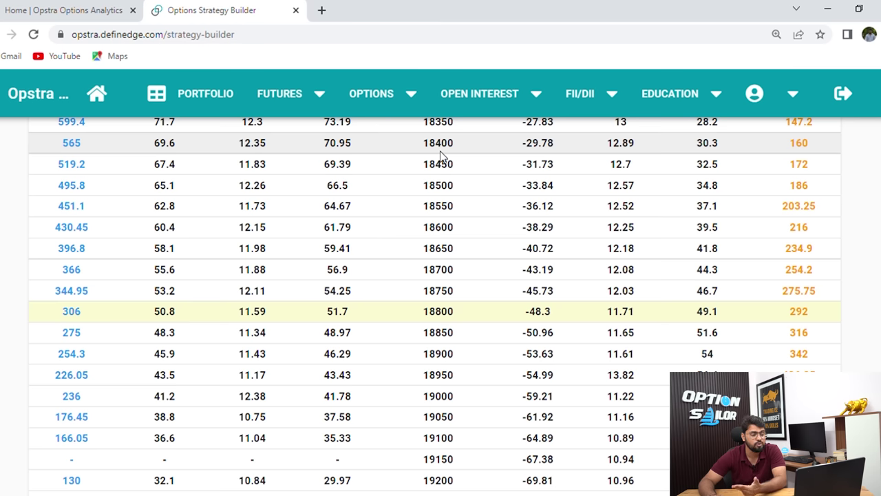
Compare the bought 18400 put strike with the sold 19200 call strike in the option chain
{"action": "scroll", "coordinate": [465, 258], "scroll_direction": "down", "scroll_amount": 2}
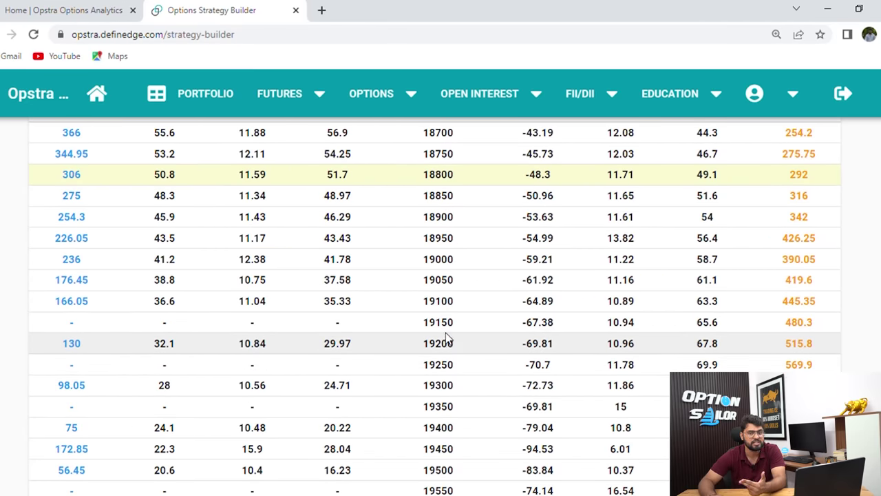
{"action": "scroll", "coordinate": [446, 337], "scroll_direction": "up", "scroll_amount": 2}
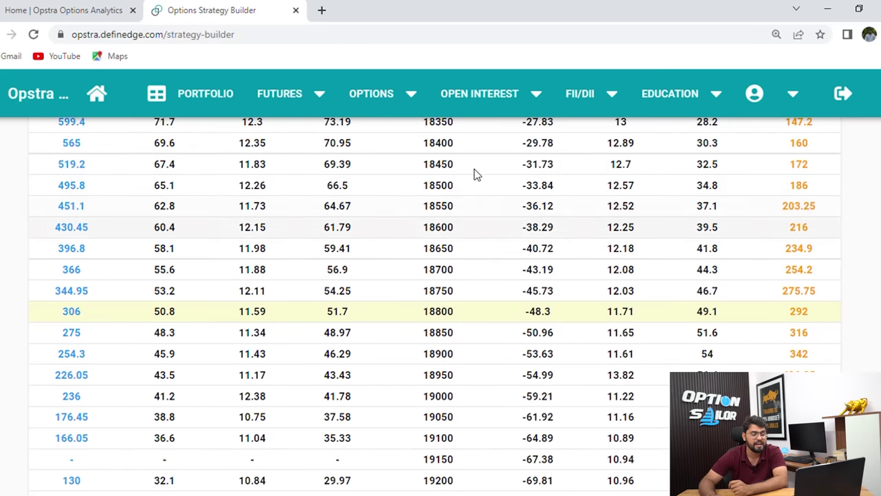
{"action": "scroll", "coordinate": [473, 350], "scroll_direction": "down", "scroll_amount": 2}
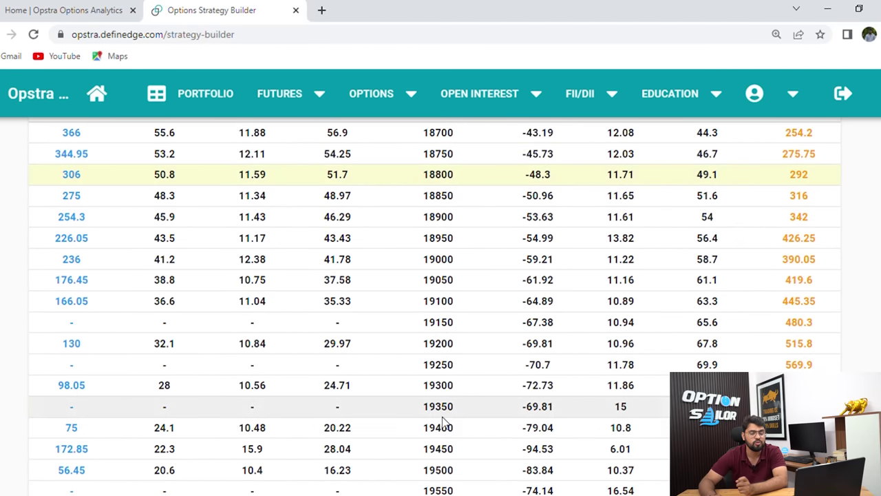
{"action": "scroll", "coordinate": [446, 426], "scroll_direction": "up", "scroll_amount": 2}
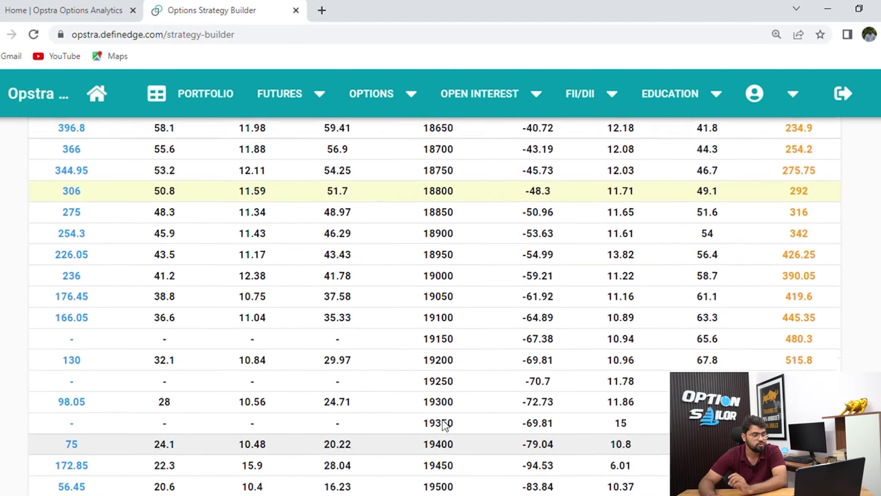
Review the three-position strategy's payoff chart, Greeks and breakevens, and check the put premiums around the bought 18400 strike in the option chain
{"action": "scroll", "coordinate": [447, 425], "scroll_direction": "down", "scroll_amount": 3}
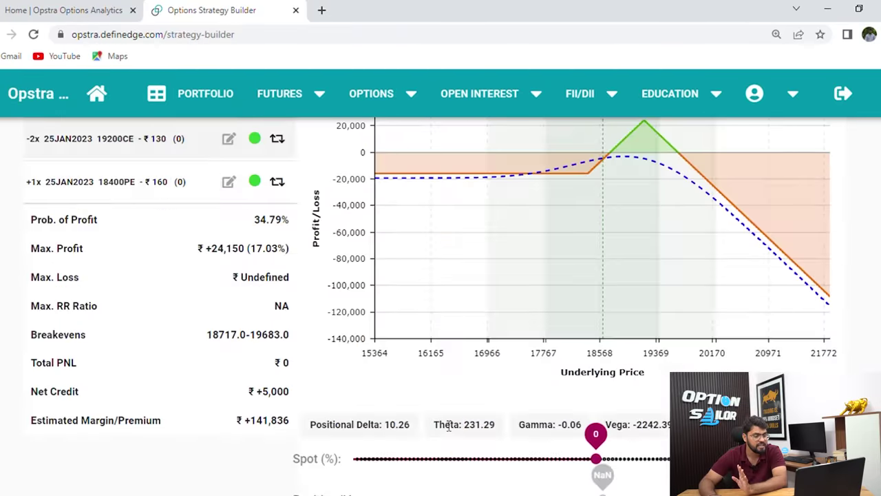
{"action": "scroll", "coordinate": [448, 425], "scroll_direction": "down", "scroll_amount": 1}
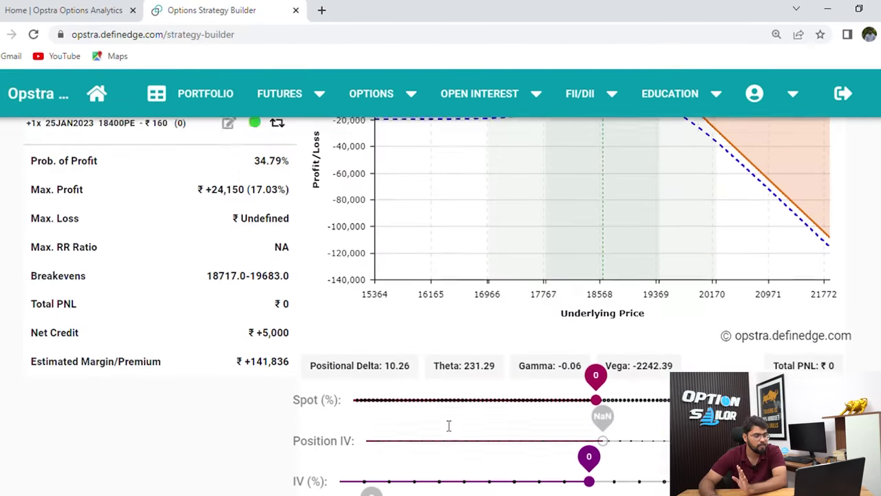
{"action": "scroll", "coordinate": [446, 424], "scroll_direction": "up", "scroll_amount": 3}
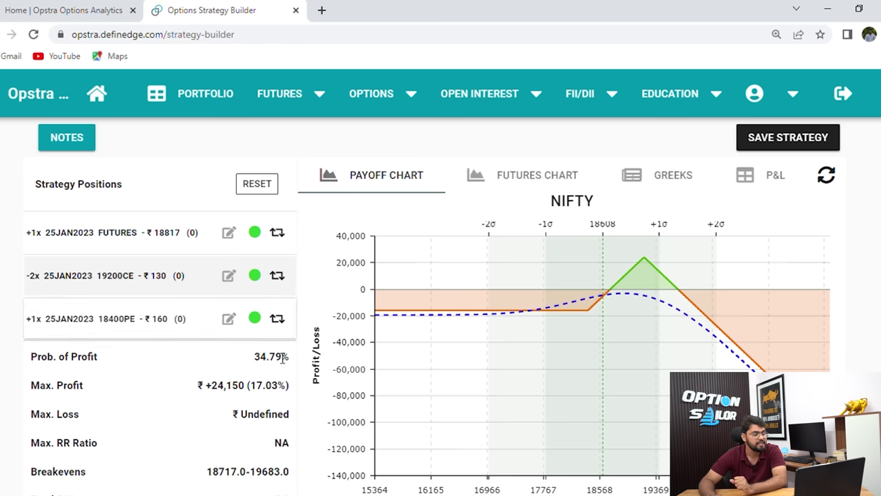
{"action": "scroll", "coordinate": [281, 356], "scroll_direction": "down", "scroll_amount": 10}
{"action": "scroll", "coordinate": [412, 321], "scroll_direction": "up", "scroll_amount": 7}
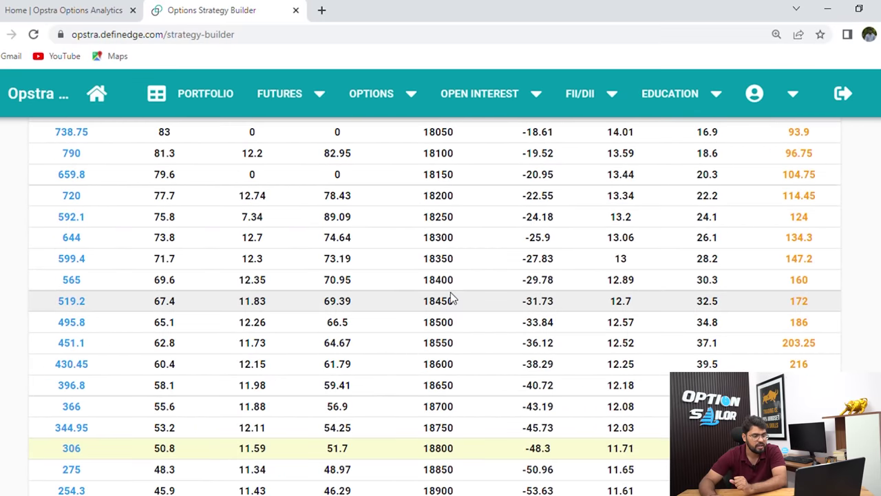
{"action": "mouse_move", "coordinate": [809, 286]}
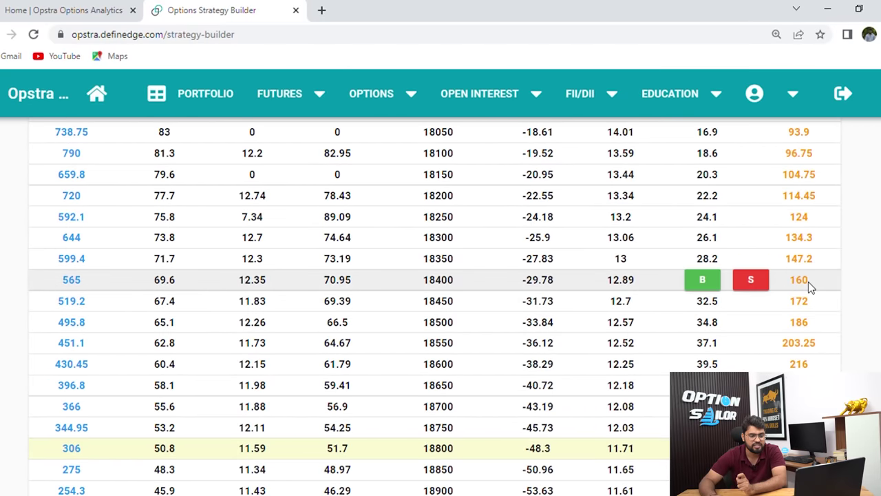
{"action": "scroll", "coordinate": [808, 282], "scroll_direction": "up", "scroll_amount": 1}
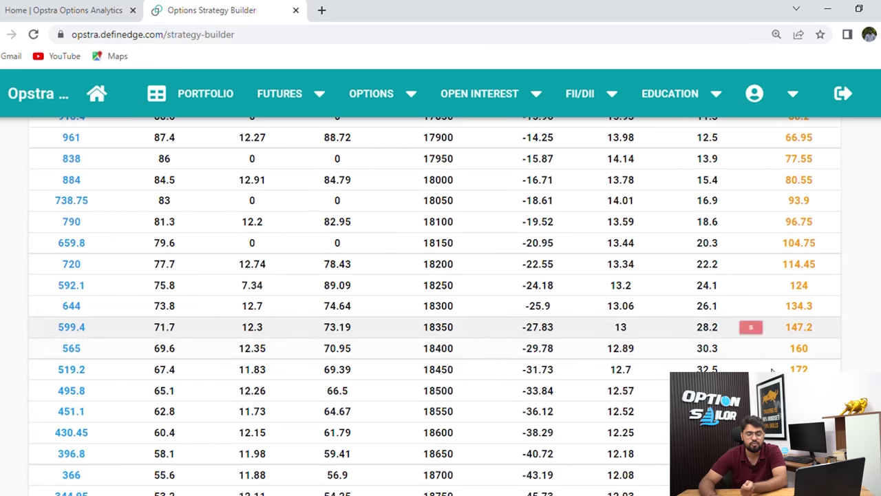
{"action": "mouse_move", "coordinate": [802, 370]}
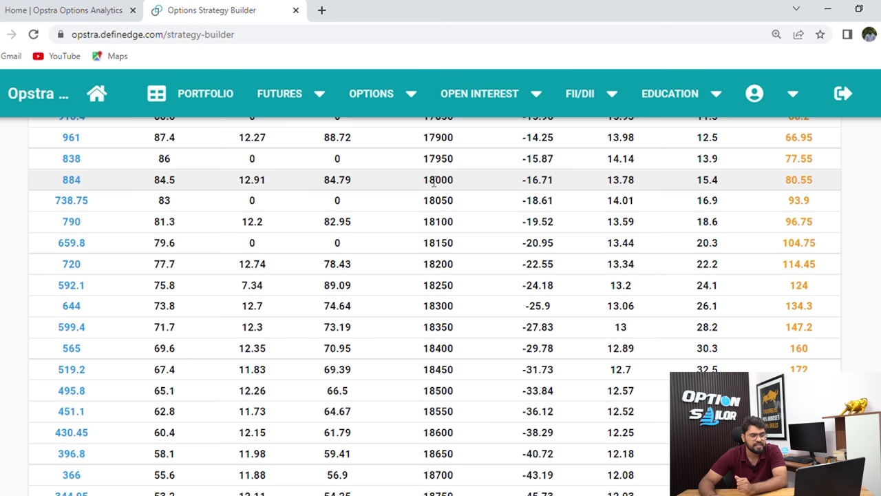
Add a sell position of two lots in the NIFTY 25JAN2023 18000 put at 80.55 and bring up the updated payoff chart
{"action": "mouse_move", "coordinate": [817, 185]}
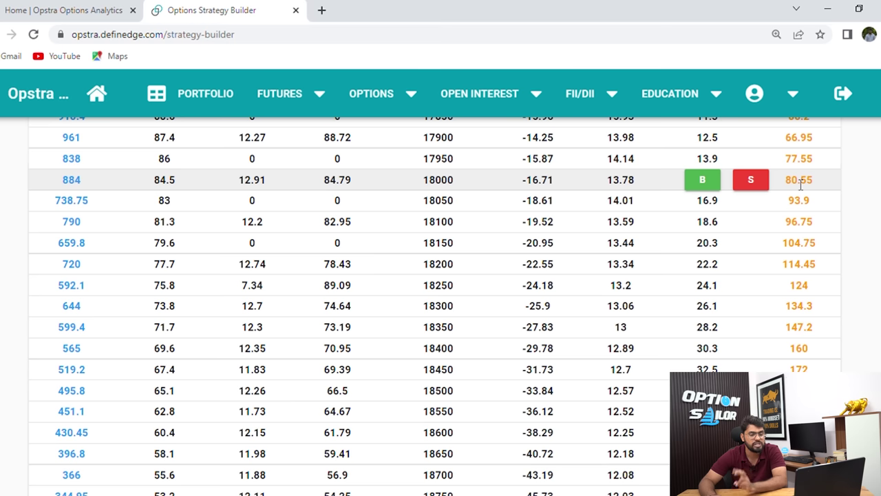
{"action": "left_click", "coordinate": [750, 183]}
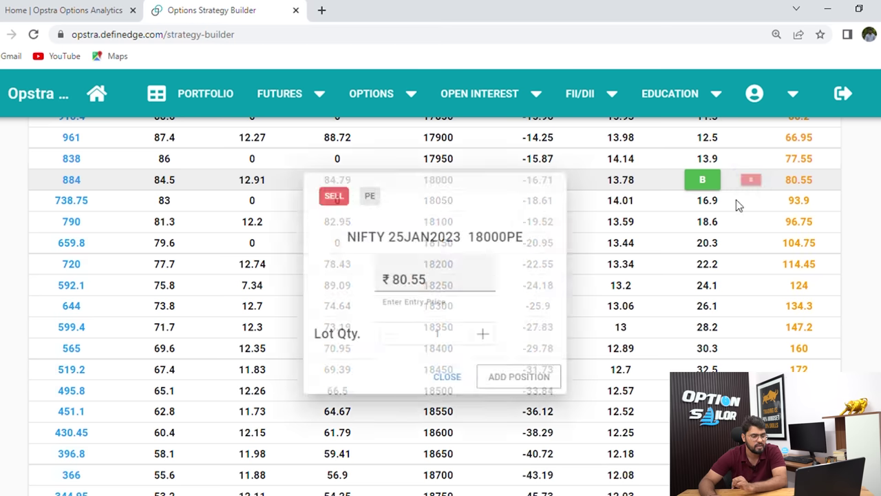
{"action": "left_click", "coordinate": [494, 340]}
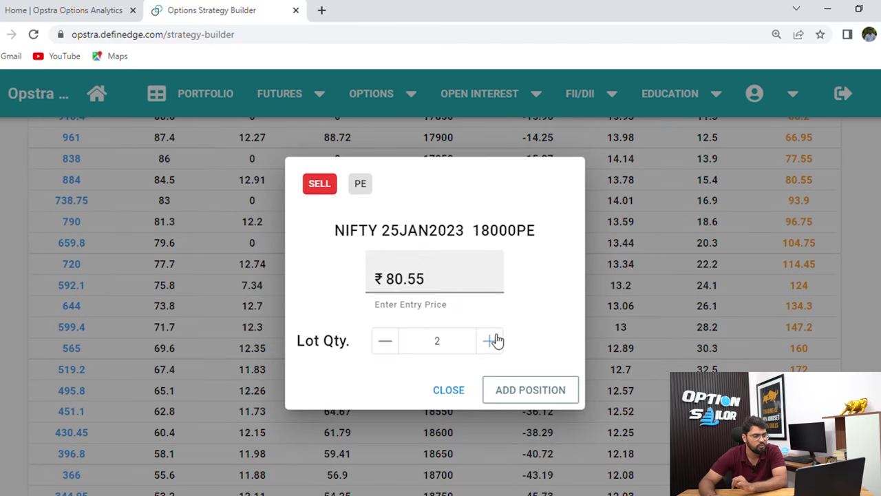
{"action": "left_click", "coordinate": [537, 395]}
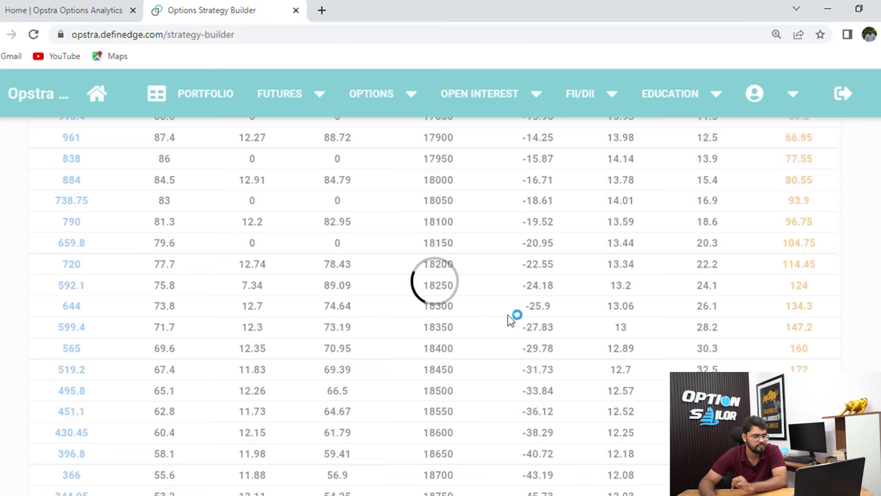
{"action": "scroll", "coordinate": [509, 318], "scroll_direction": "down", "scroll_amount": 11}
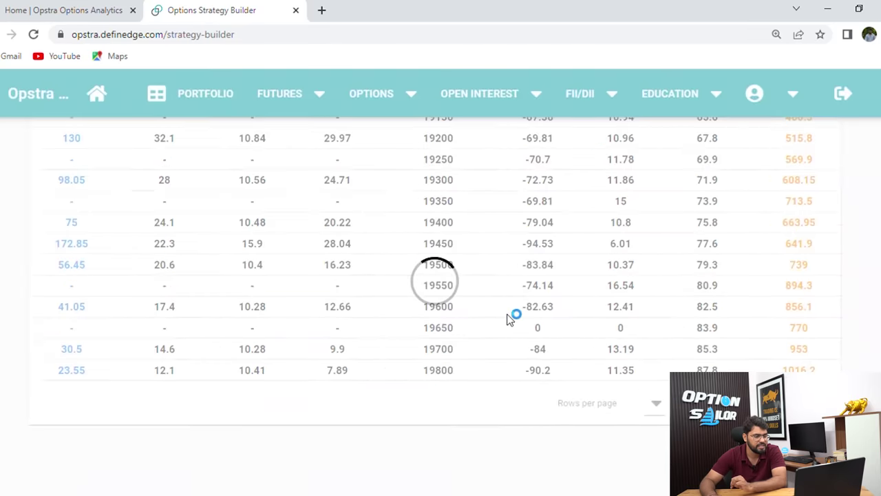
{"action": "scroll", "coordinate": [509, 313], "scroll_direction": "down", "scroll_amount": 3}
{"action": "scroll", "coordinate": [507, 310], "scroll_direction": "up", "scroll_amount": 1}
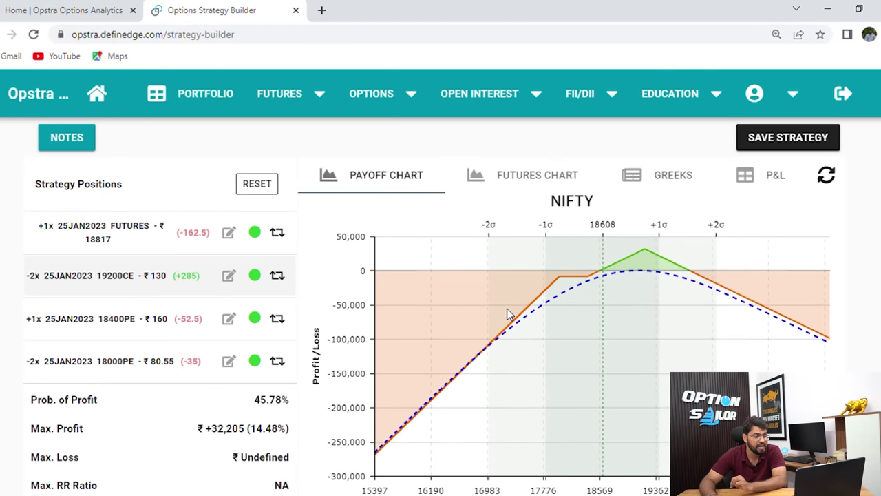